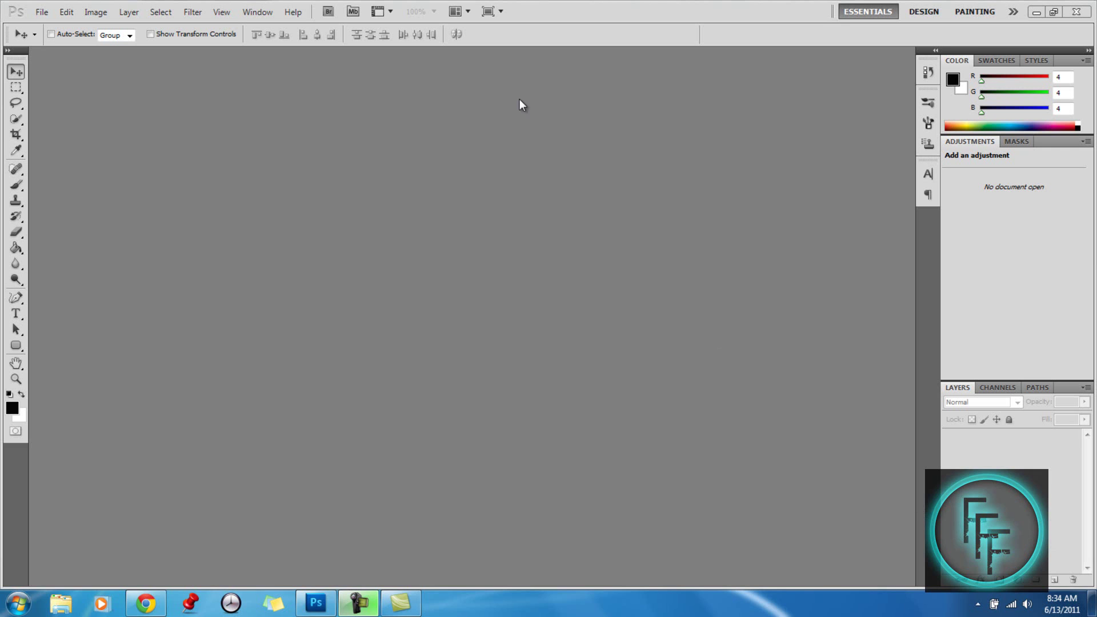
Create a new 800 × 600 px, 72 ppi RGB document with a white background.
click(44, 12)
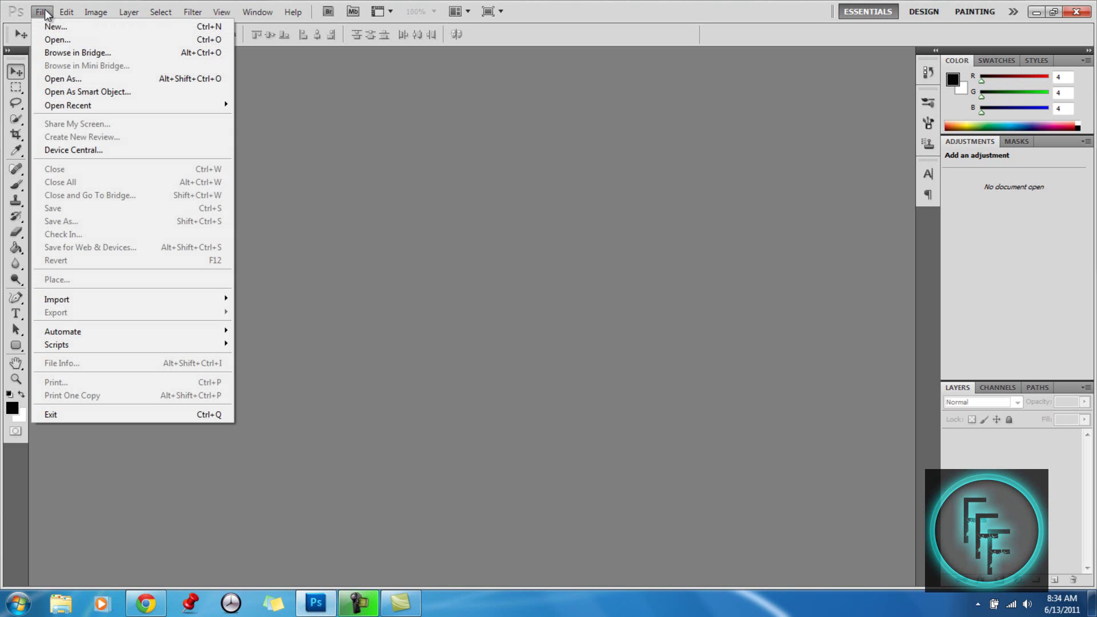
click(53, 25)
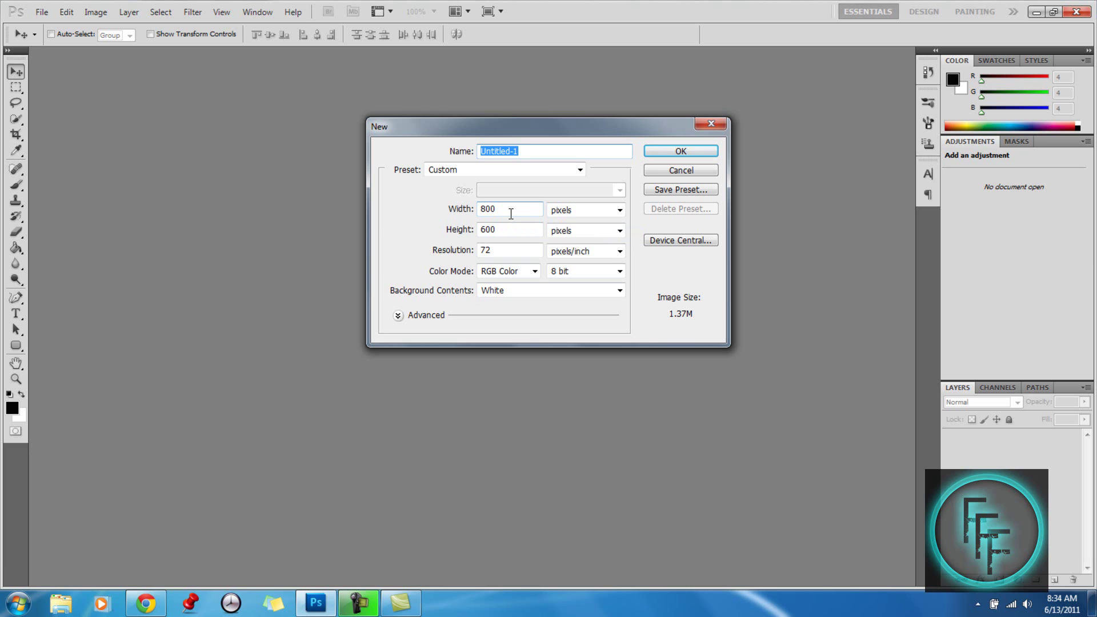
click(657, 156)
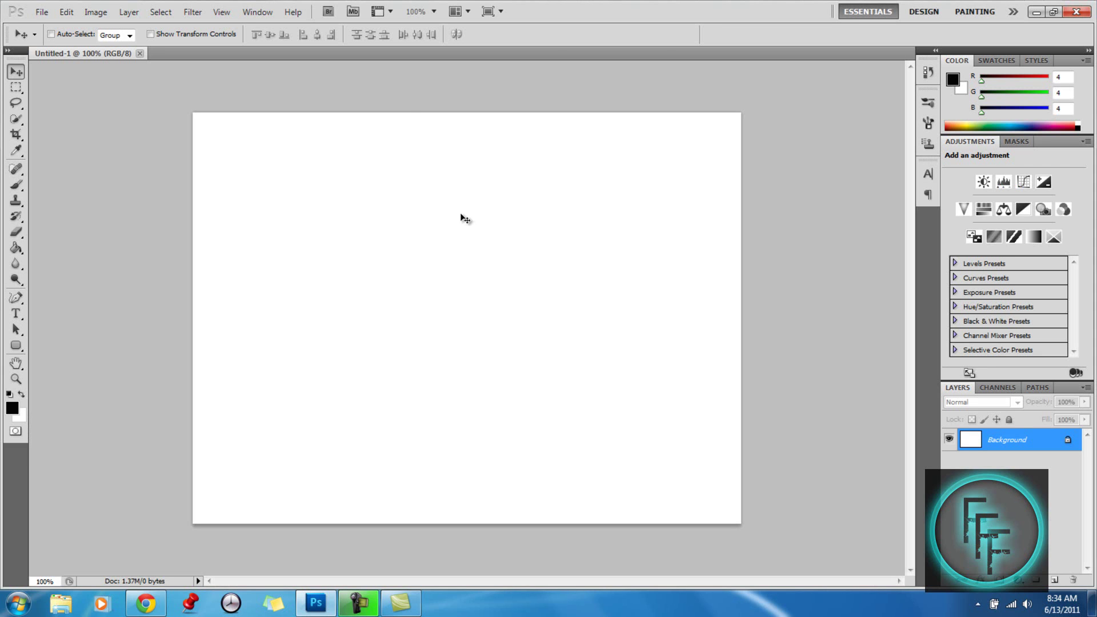
Add 'FullyFreeFilms' in Rockwell Extra Bold near the canvas centre, enlarged to 90 pt.
click(17, 314)
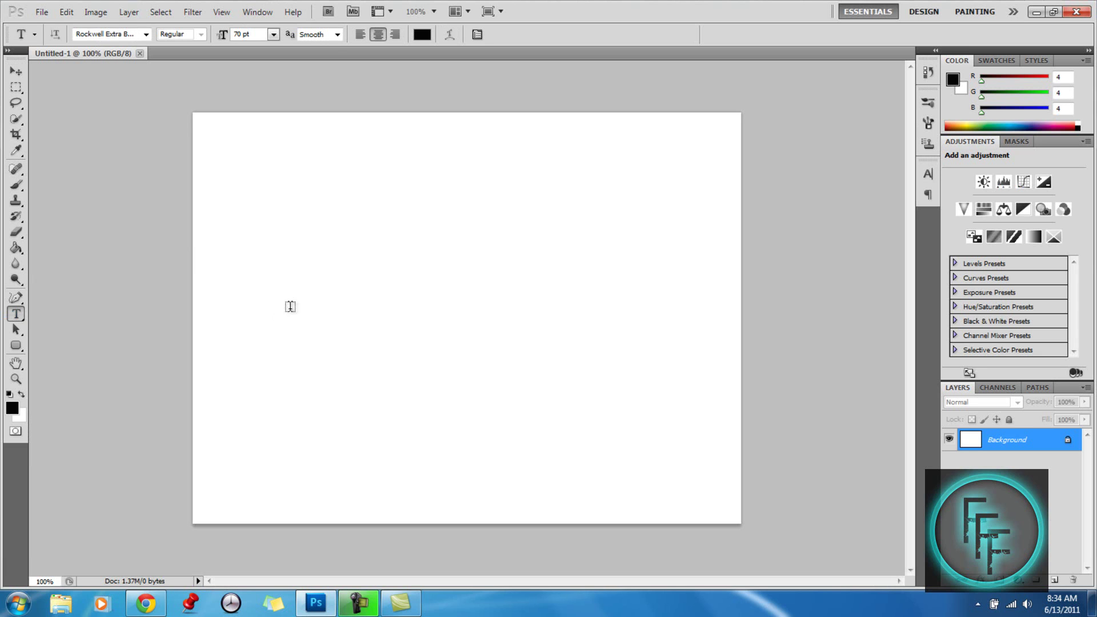
click(462, 297)
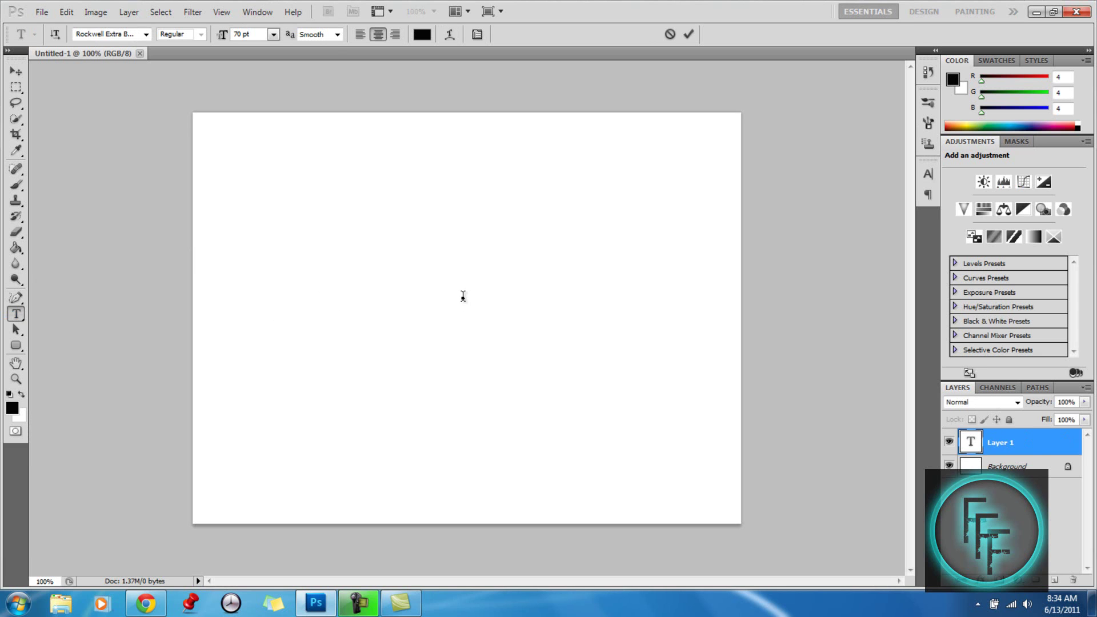
text(Fu)
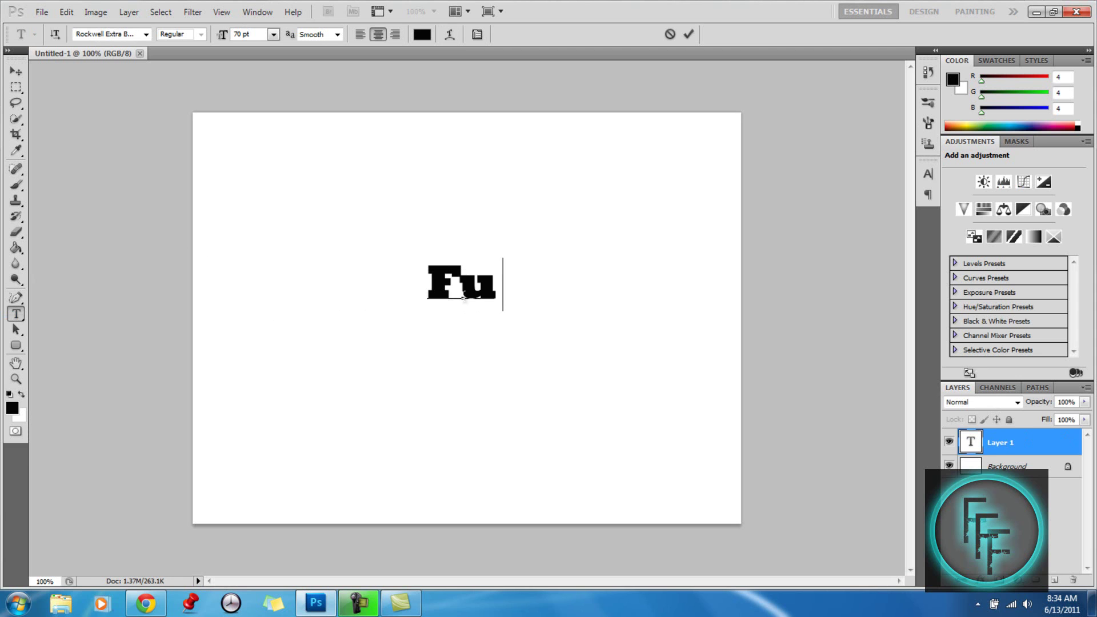
text(llyFee)
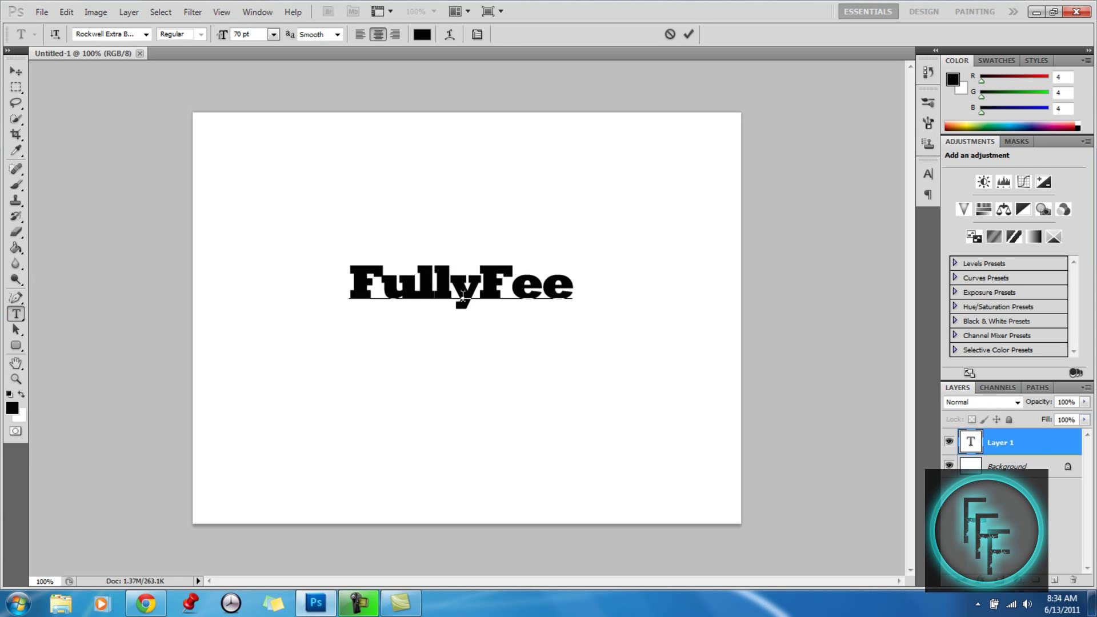
text(eF)
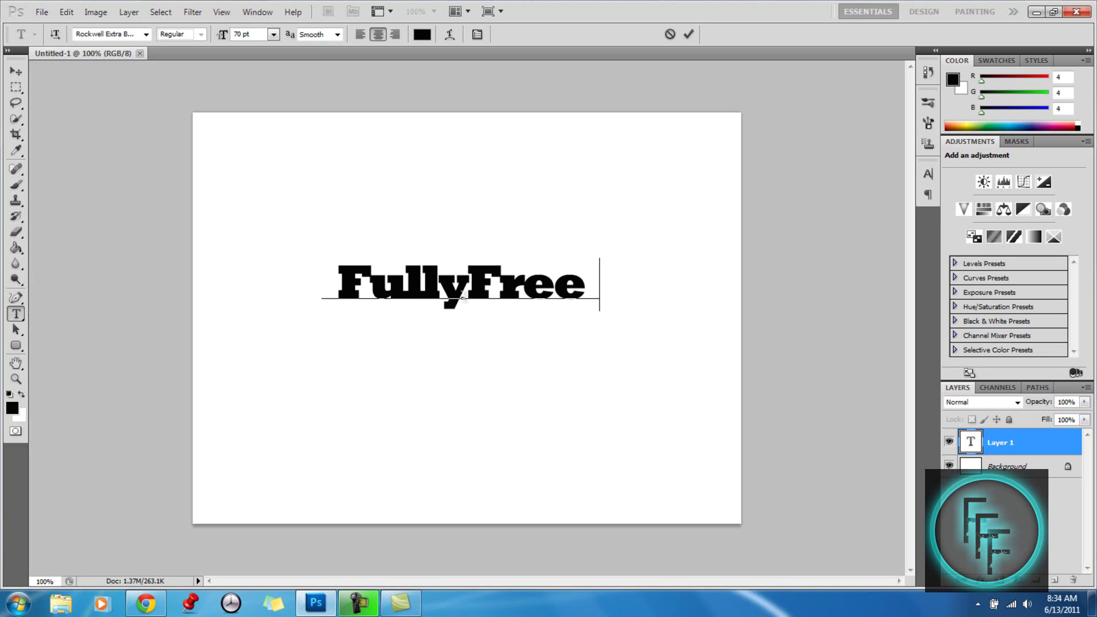
text(ilms)
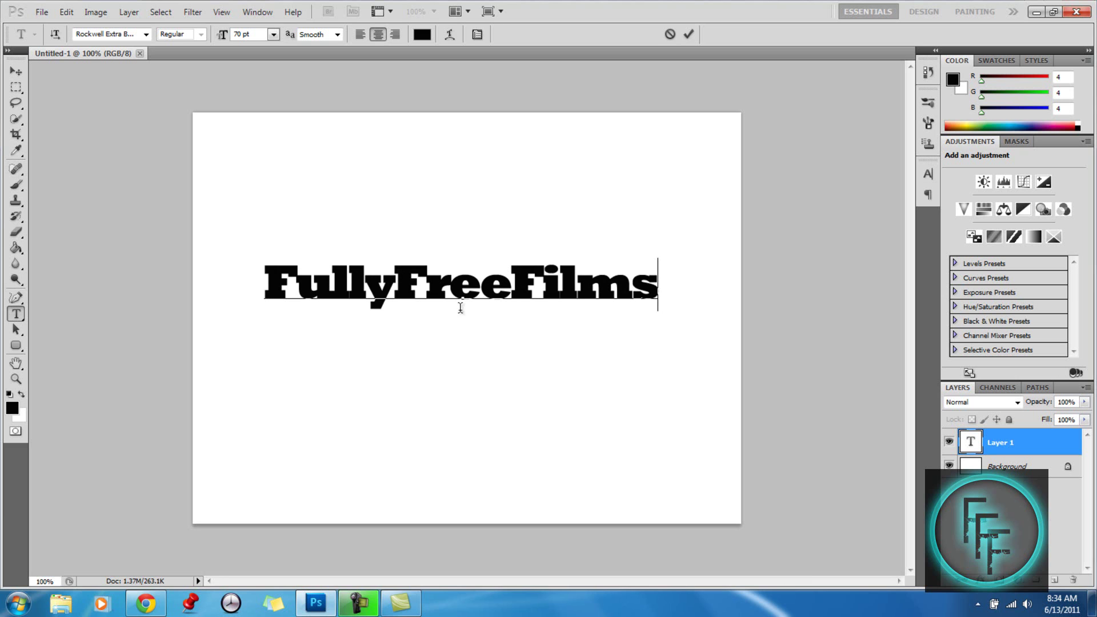
drag(468, 318, 482, 360)
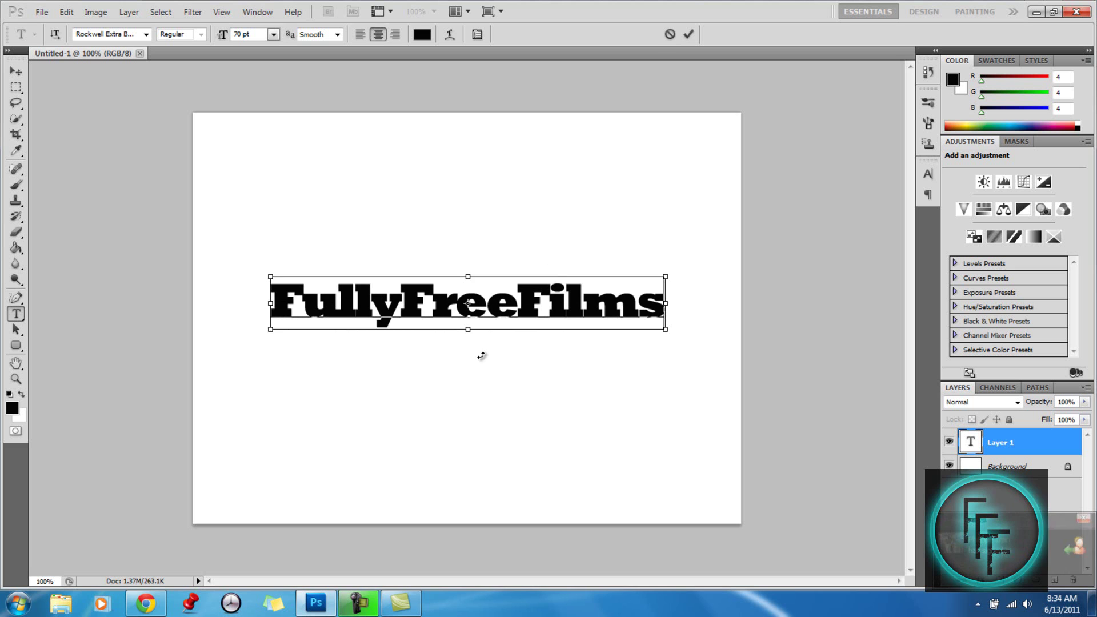
double_click(514, 309)
key(ctrl+shift+period)
key(ctrl+shift+period)
key(ctrl+shift+period)
key(ctrl+shift+period)
key(ctrl+shift+period)
key(ctrl+shift+period)
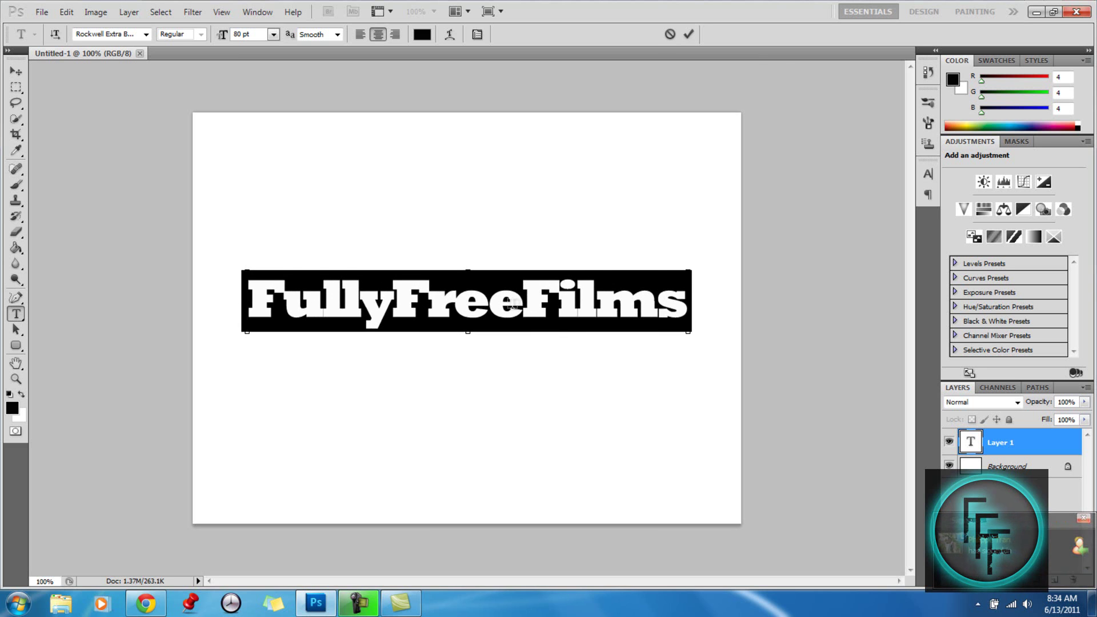
key(ctrl+shift+period)
key(ctrl+shift+period)
key(ctrl+shift+period)
key(ctrl+shift+period)
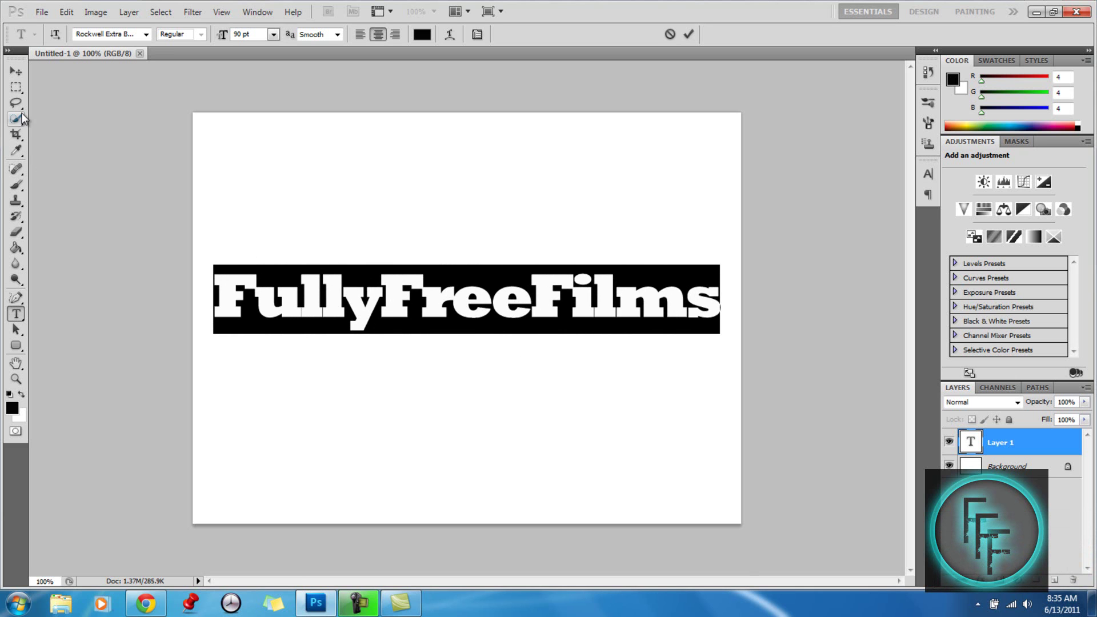
Commit the text, add an empty Layer 1, and move it below the FullyFreeFilms layer.
click(16, 71)
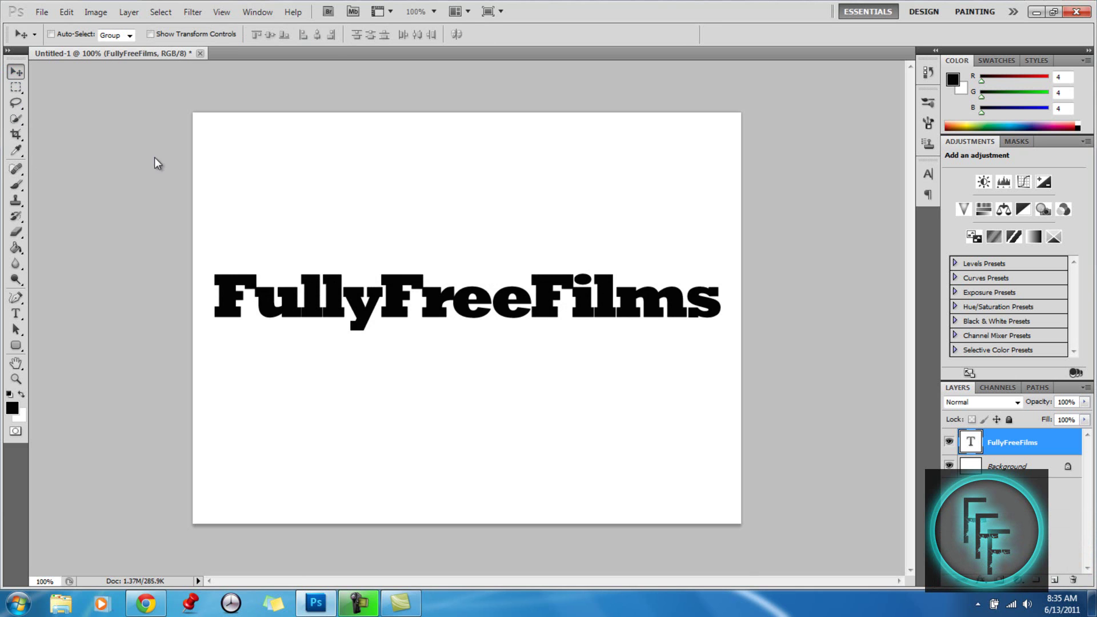
click(1055, 580)
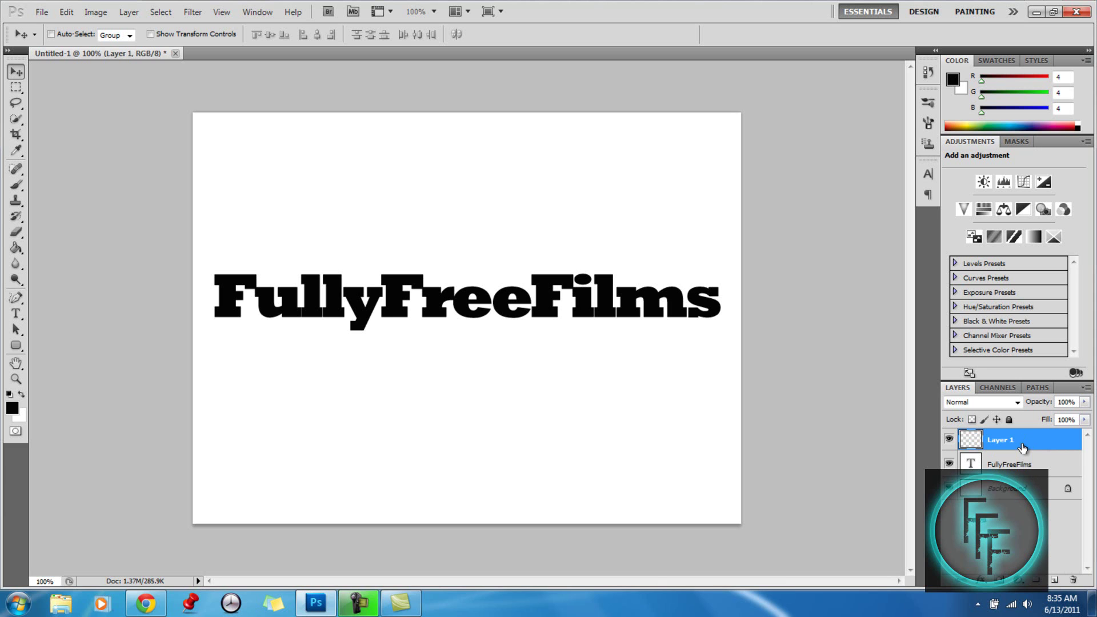
drag(1022, 448, 1021, 476)
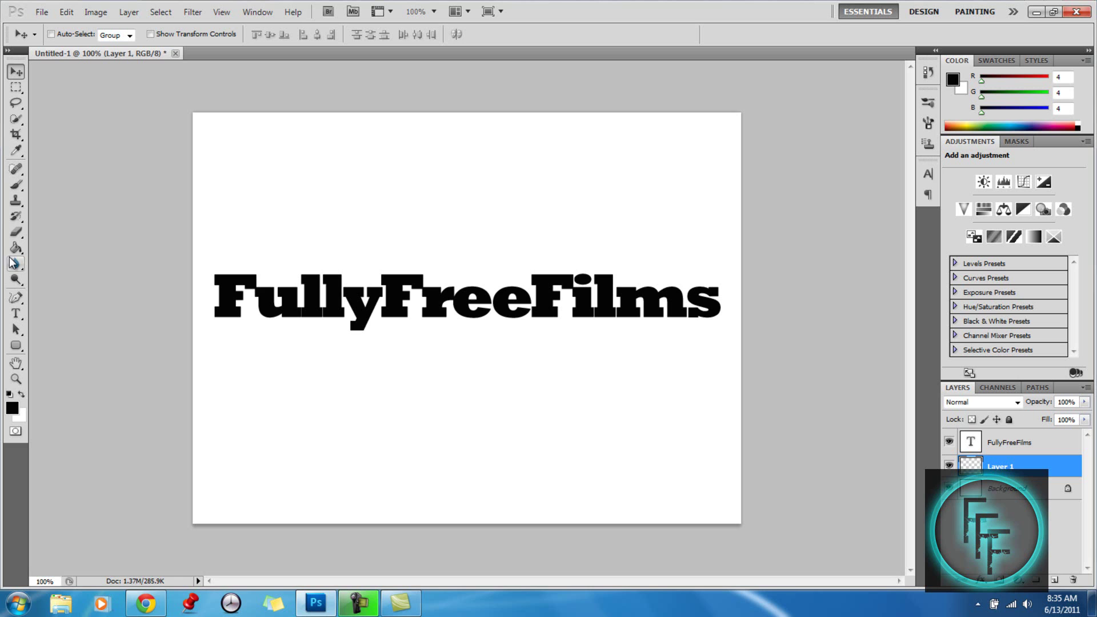
click(15, 189)
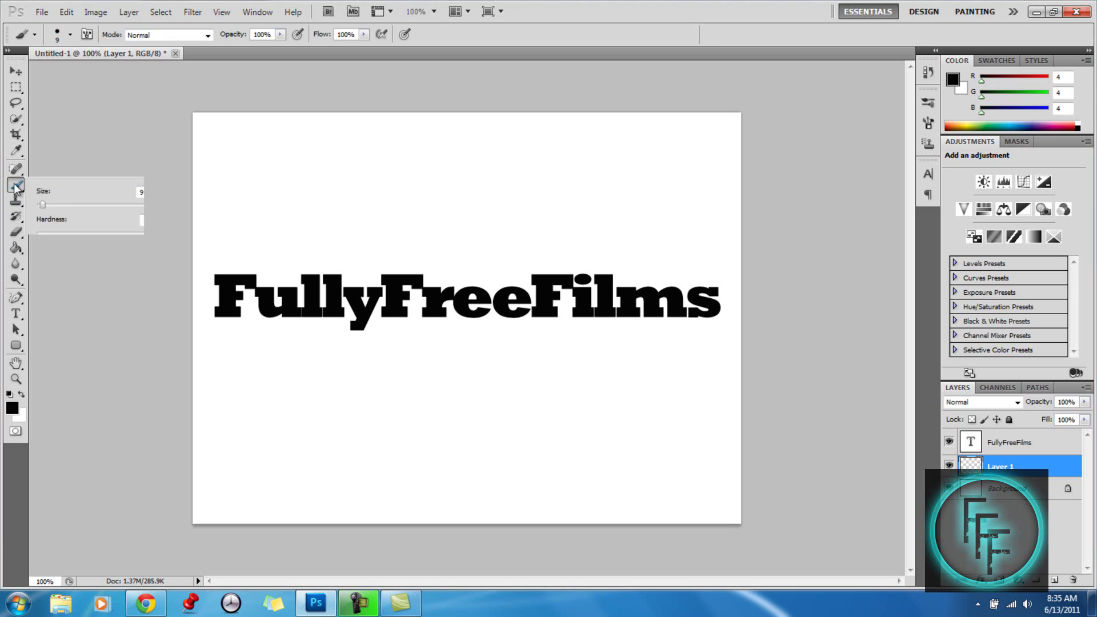
click(36, 184)
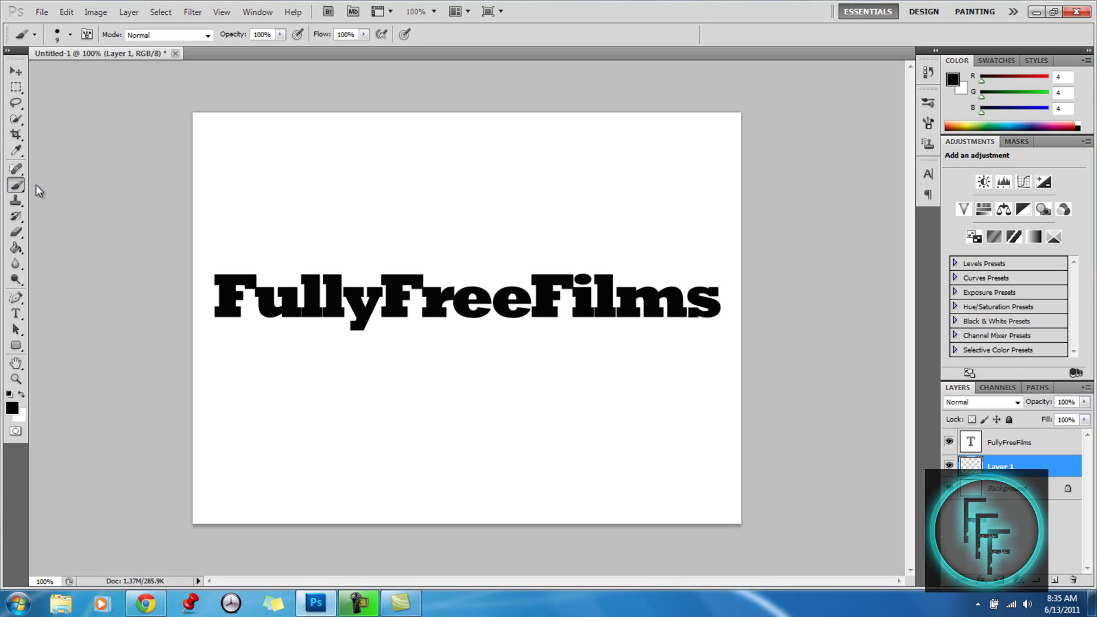
right_click(235, 318)
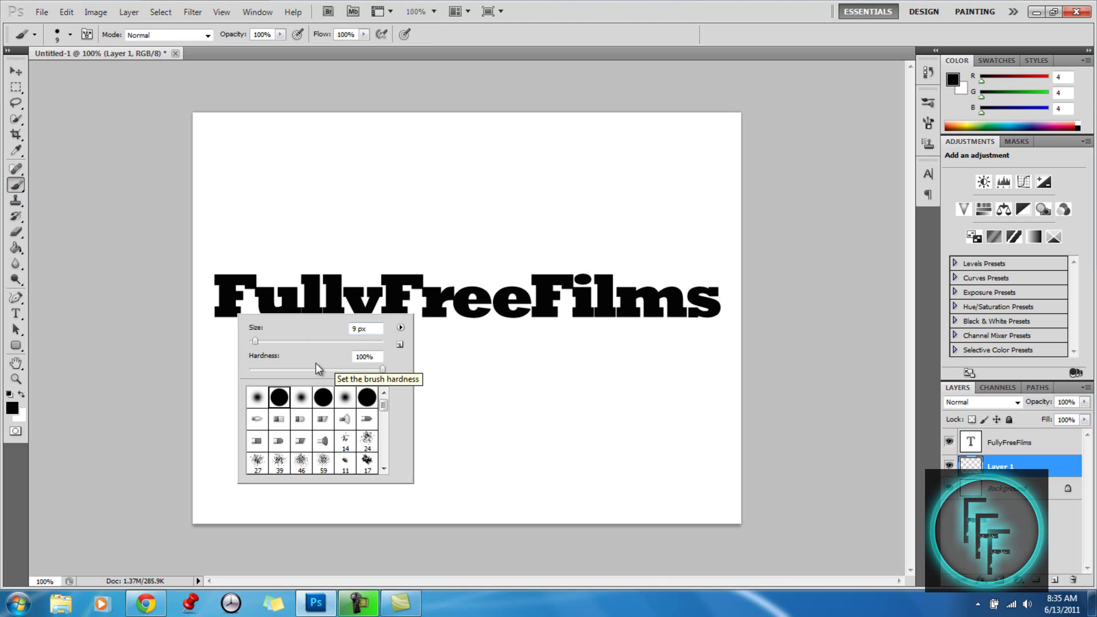
click(400, 328)
click(400, 327)
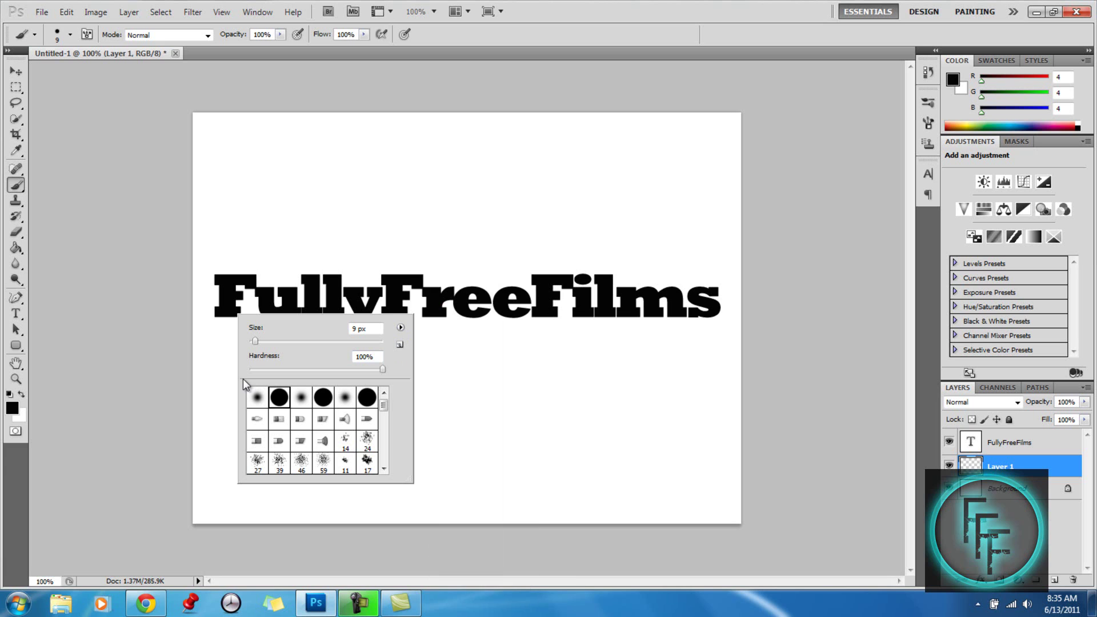
click(218, 313)
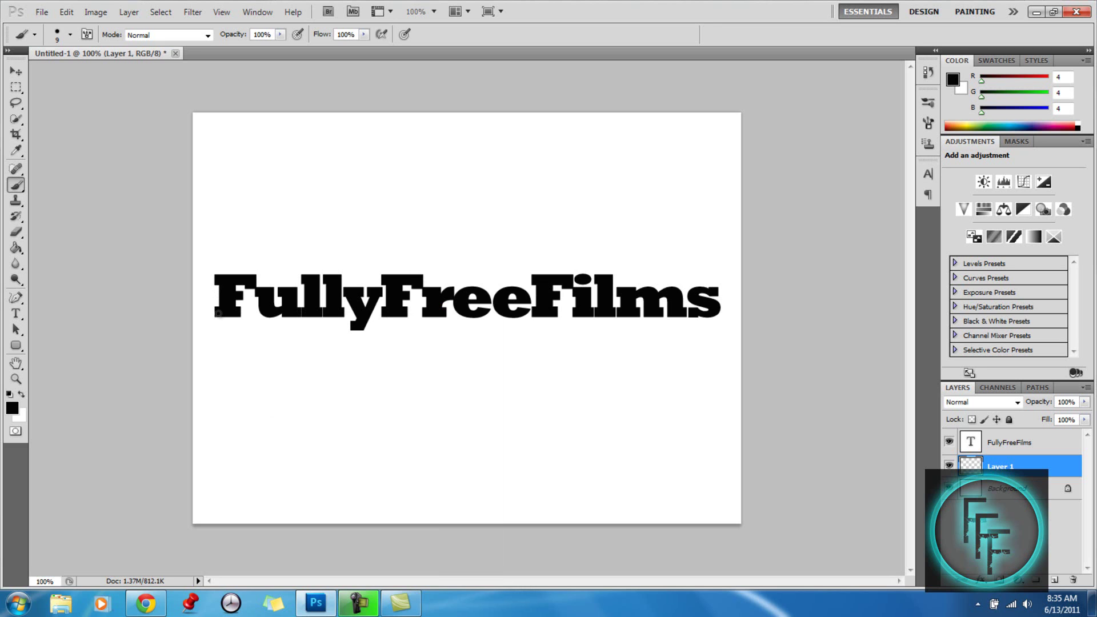
Brush three black drips under the F and three under the u, redoing one bad stroke.
drag(218, 313, 218, 344)
drag(225, 314, 222, 333)
drag(235, 314, 236, 335)
key(ctrl+z)
drag(236, 317, 236, 350)
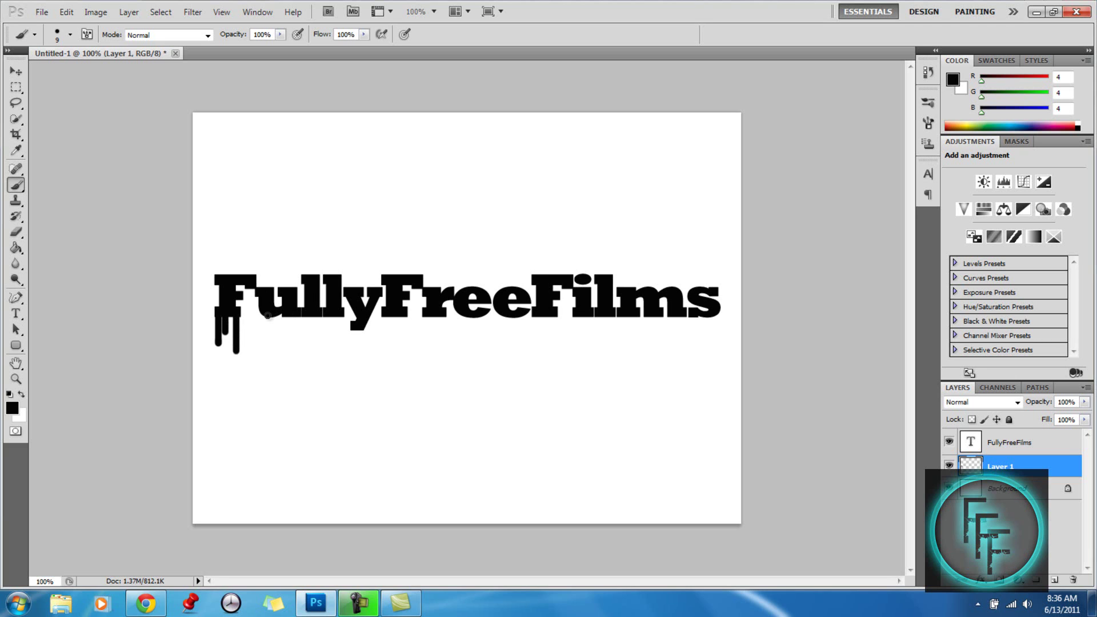
drag(268, 316, 267, 341)
mouse_move(286, 315)
mouse_down()
mouse_move(287, 337)
mouse_move(295, 323)
mouse_up()
drag(307, 315, 307, 353)
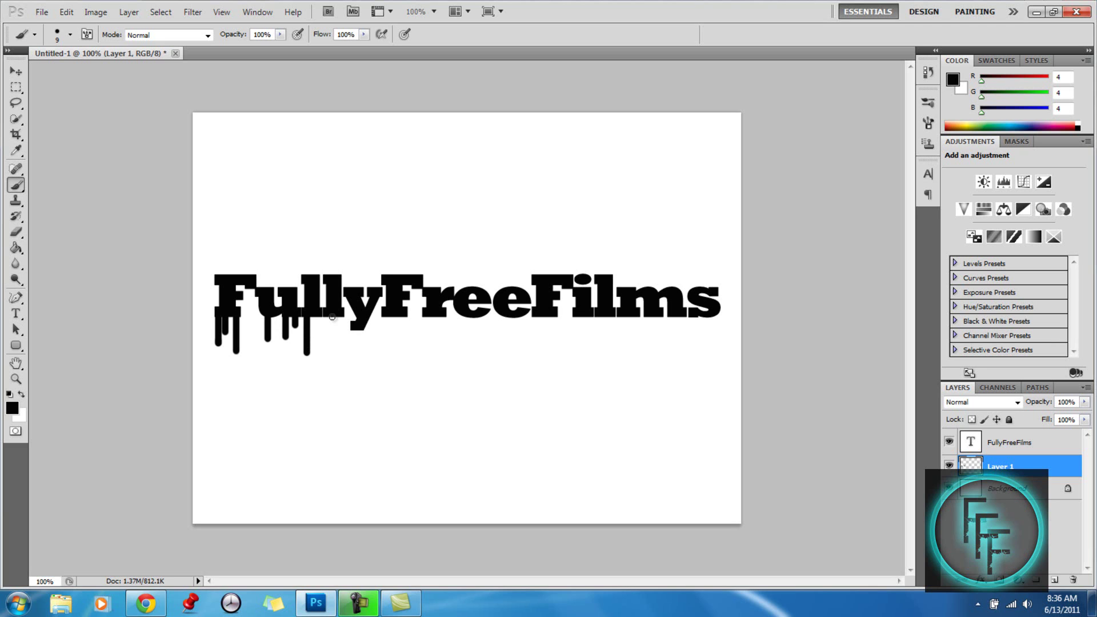
Paint black drips hanging below the ll, the y and the F of Free.
drag(328, 315, 328, 346)
drag(355, 325, 354, 343)
drag(386, 315, 386, 335)
drag(394, 315, 395, 348)
drag(404, 315, 404, 324)
Paint a short black bar along the top of the first F, extending left.
drag(216, 279, 188, 280)
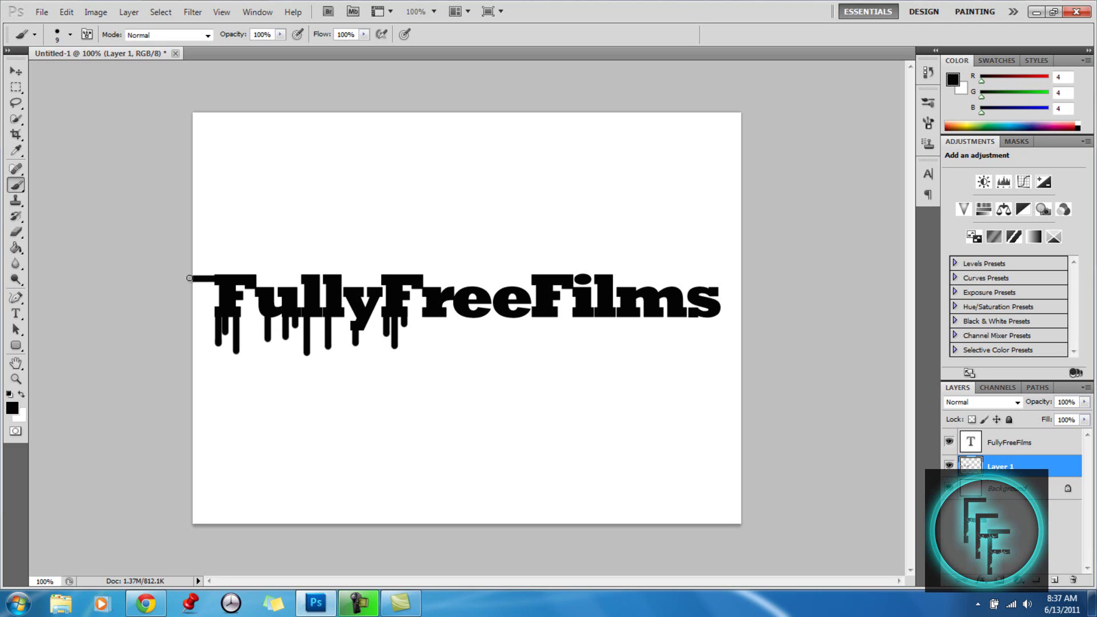
click(257, 275)
drag(257, 274, 278, 273)
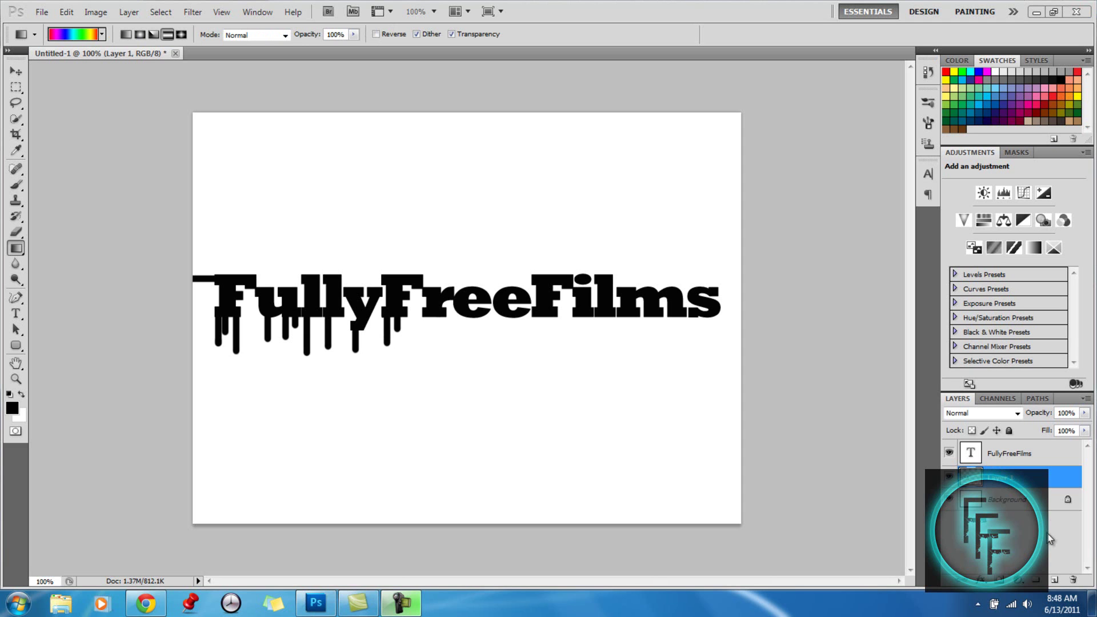
Give Layer 1 a Gradient Overlay style using the Spectrum preset.
click(1004, 481)
right_click(1004, 481)
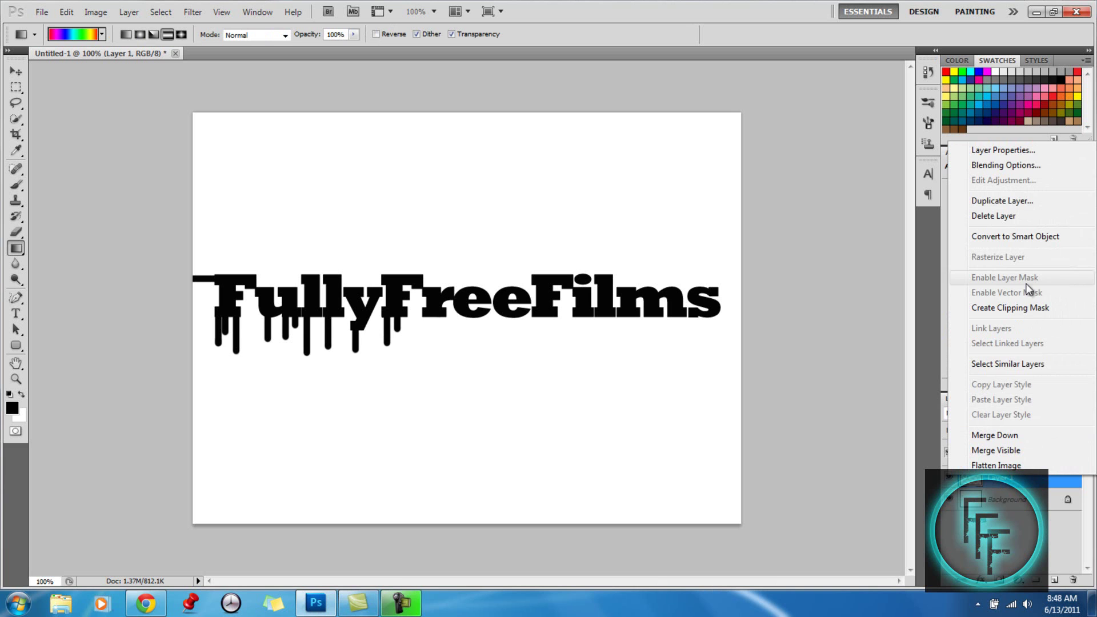
click(1021, 162)
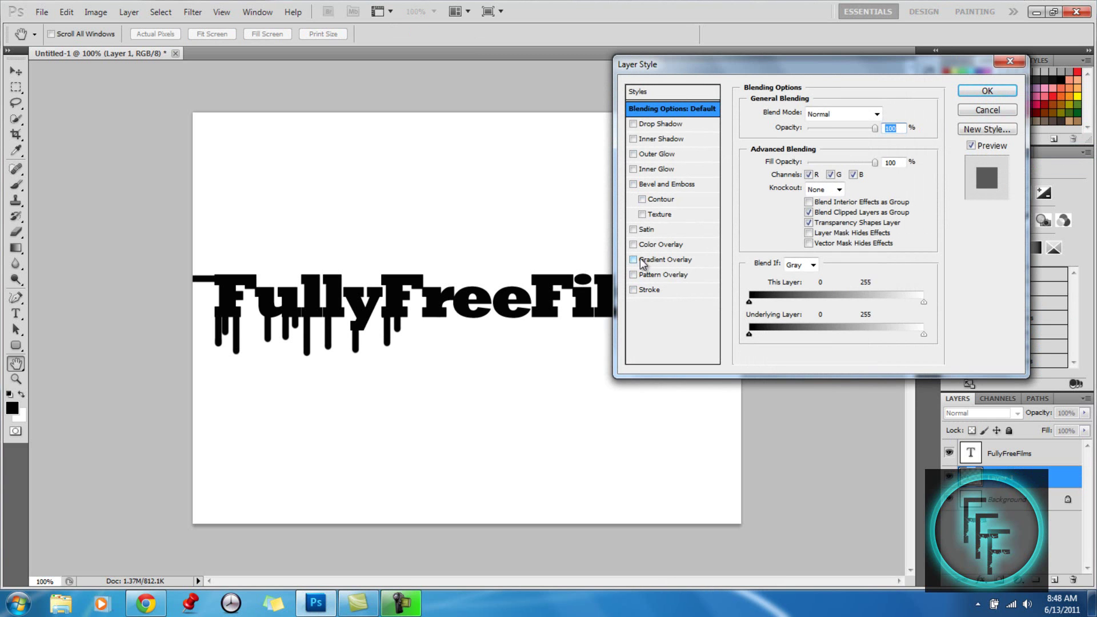
click(635, 260)
click(650, 258)
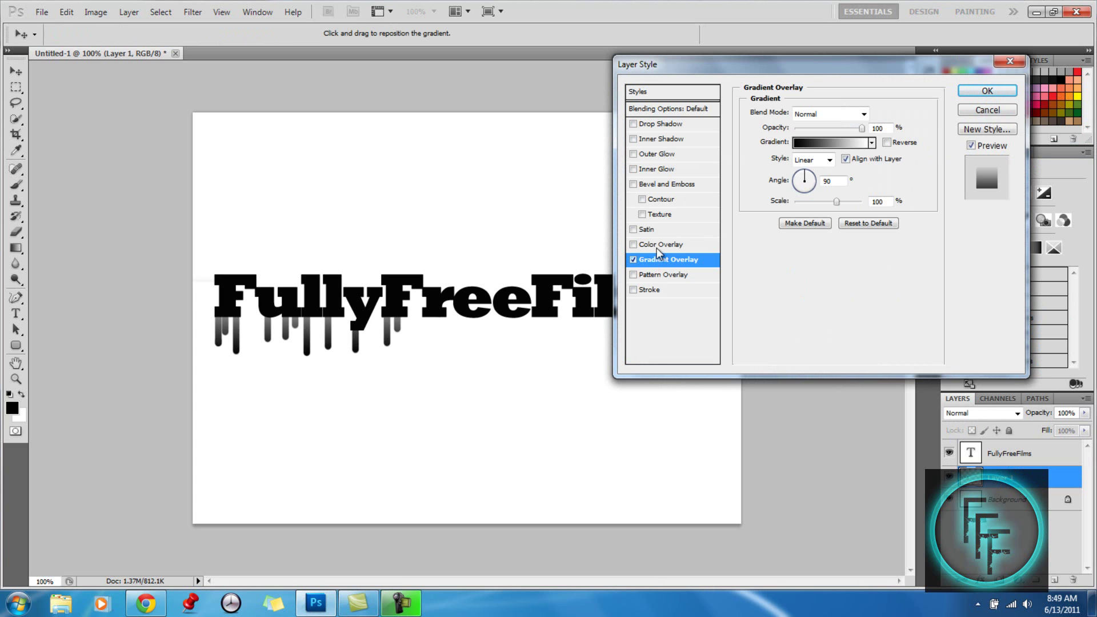
click(825, 141)
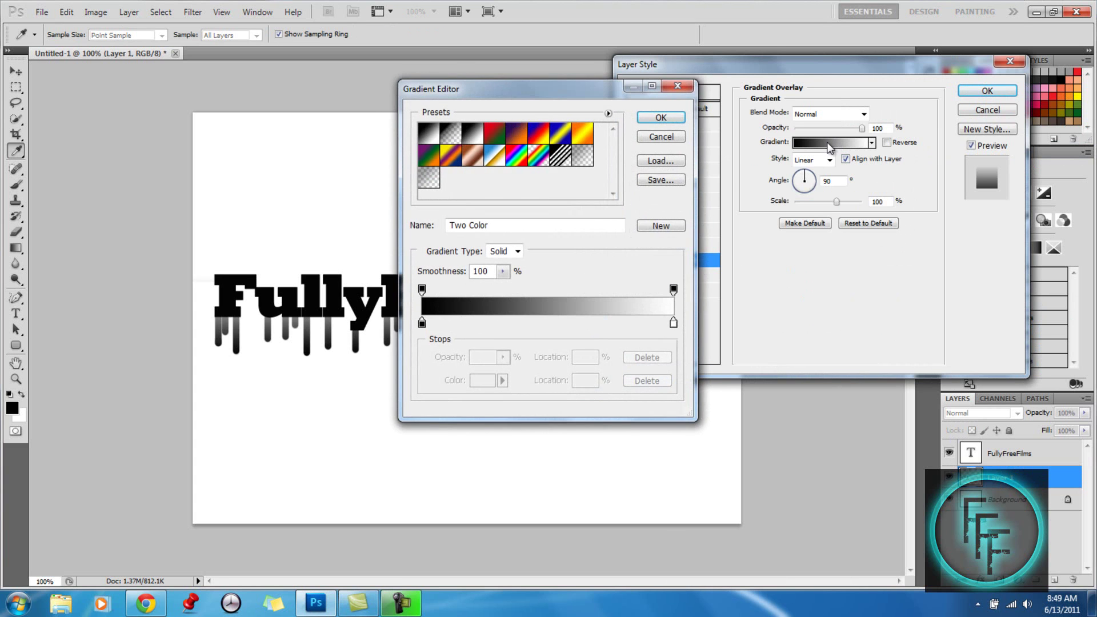
click(517, 159)
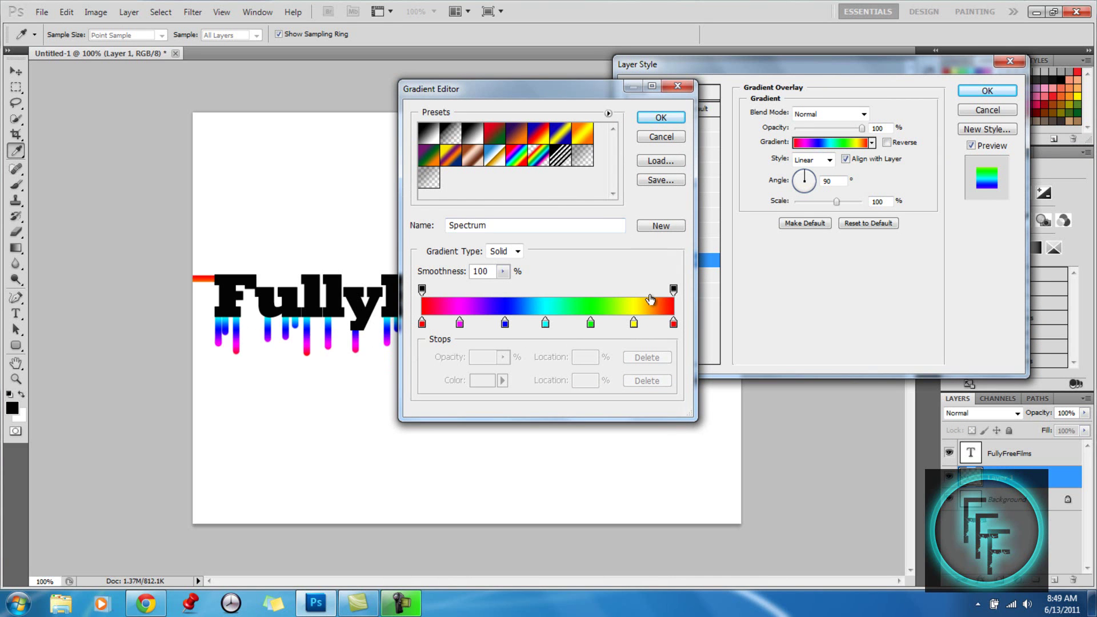
click(661, 117)
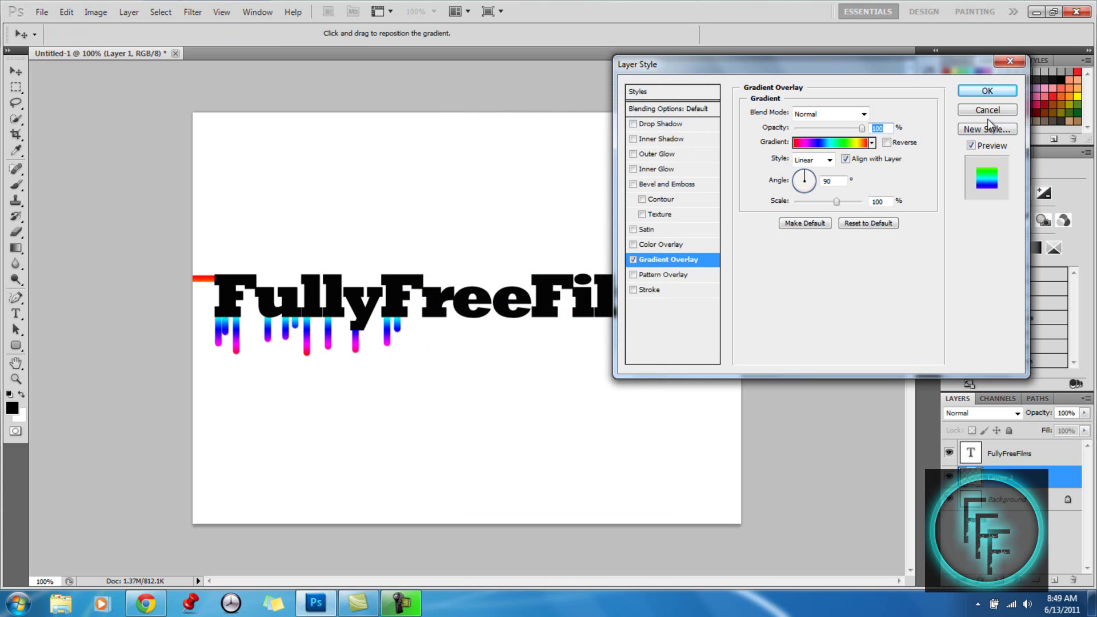
click(996, 93)
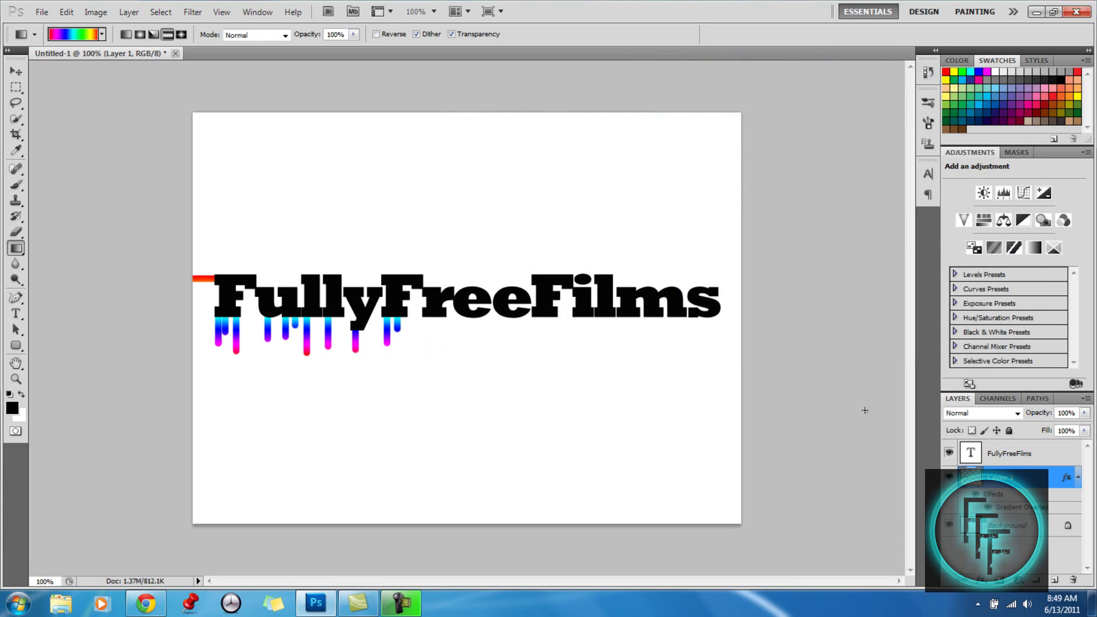
On Layer 1, brush a short drip below the F of Free.
click(1022, 458)
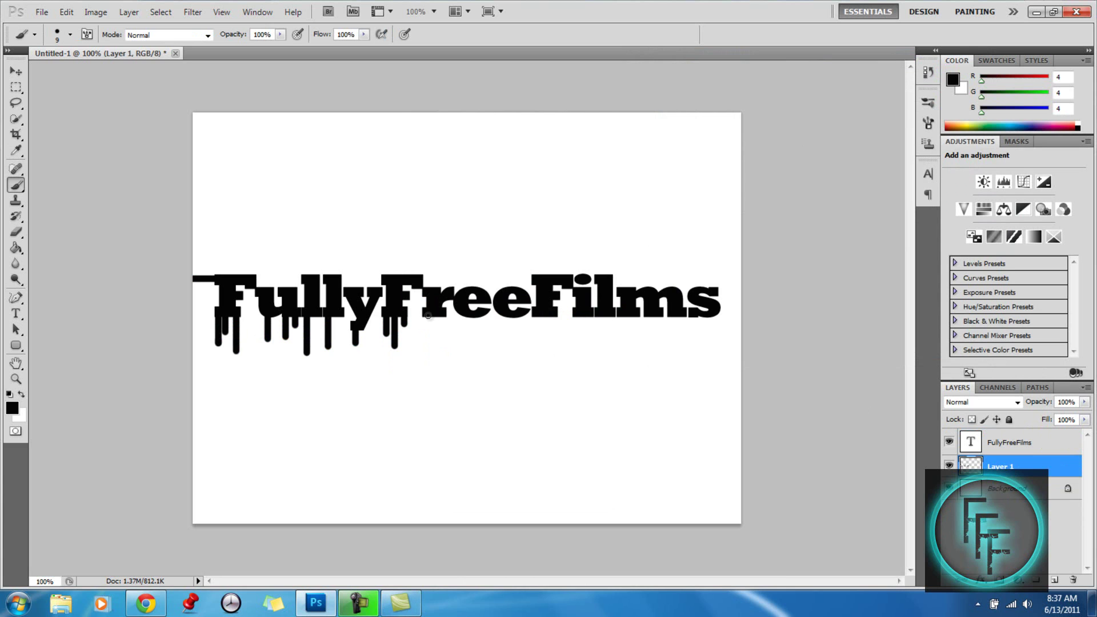
mouse_move(427, 315)
mouse_down()
mouse_move(428, 336)
mouse_move(436, 324)
mouse_up()
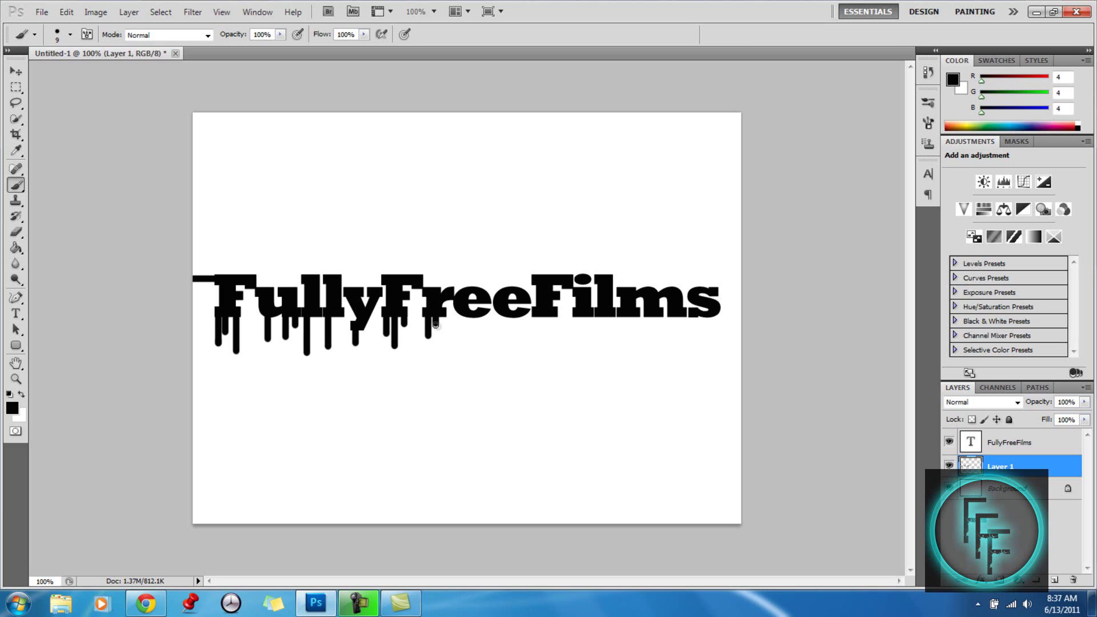